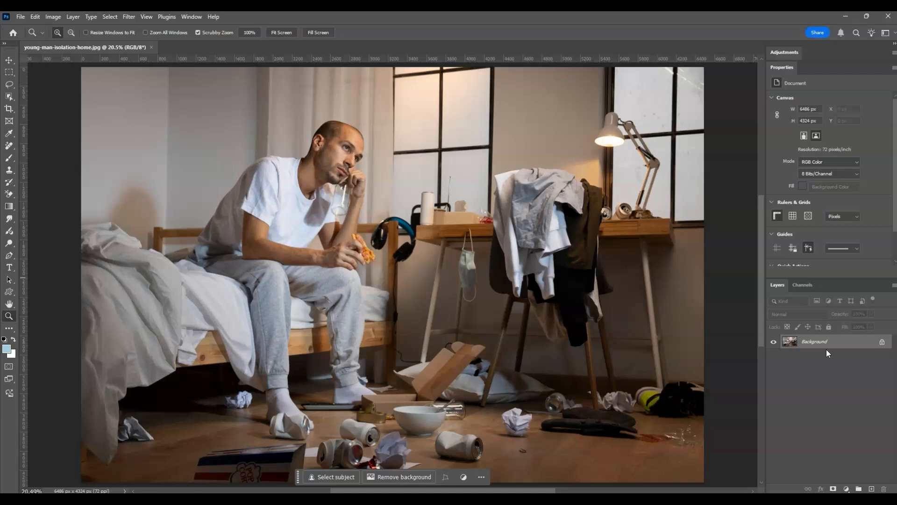
Step: Duplicate the Background layer and select the new copy layer
key("ctrl+j")
left_click(815, 343)
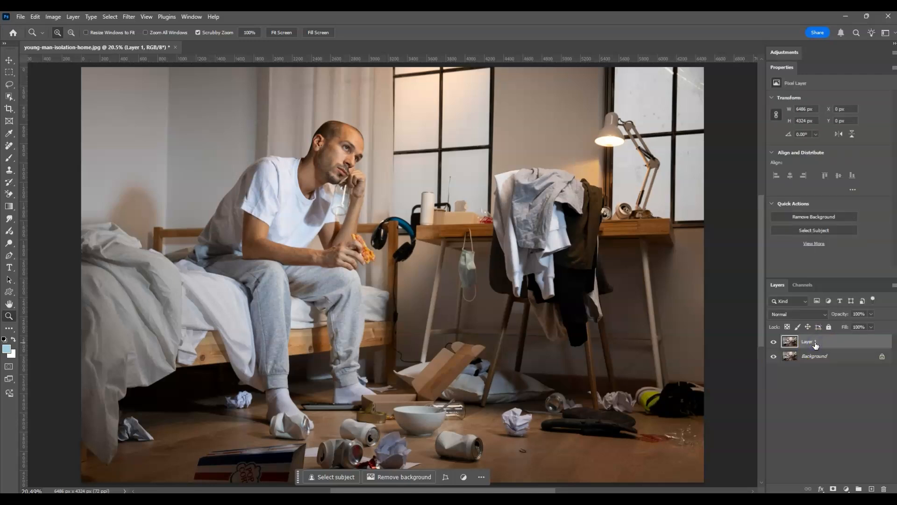
left_click(815, 343)
Step: Switch to the Remove tool, raise its size to 400, and remove the crumpled paper on the floor near the bowl
left_click(9, 146)
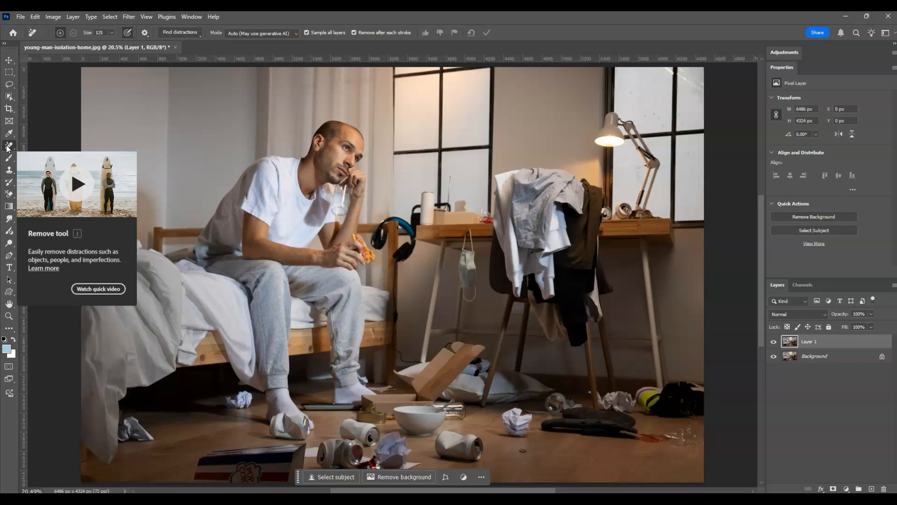
left_click_drag(7, 148, 34, 149)
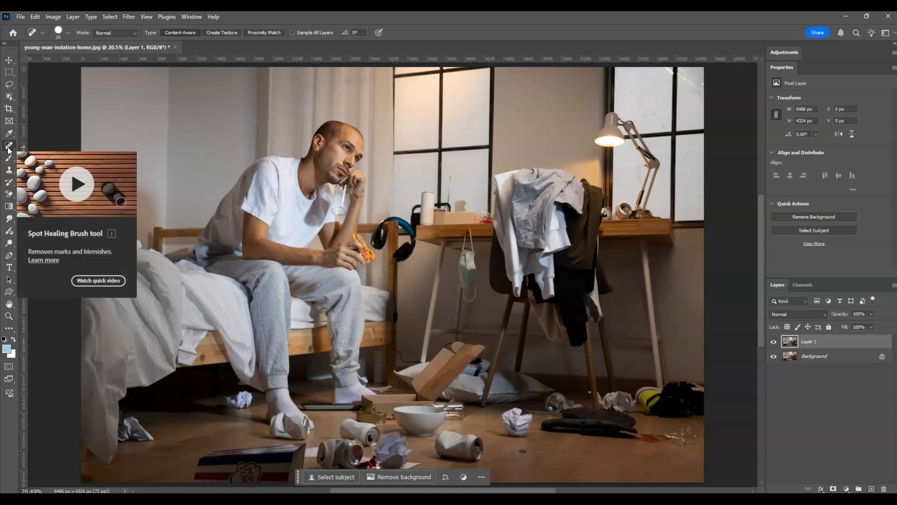
left_click_drag(8, 149, 7, 150)
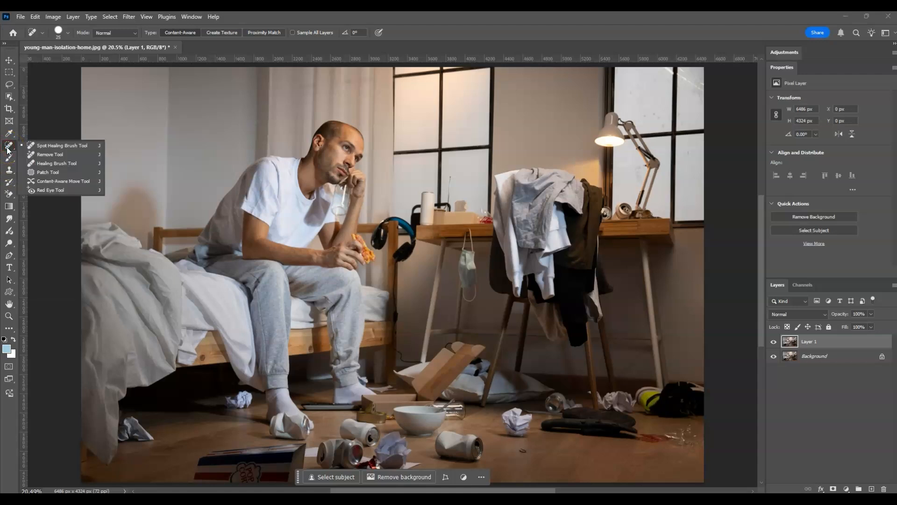
left_click(52, 155)
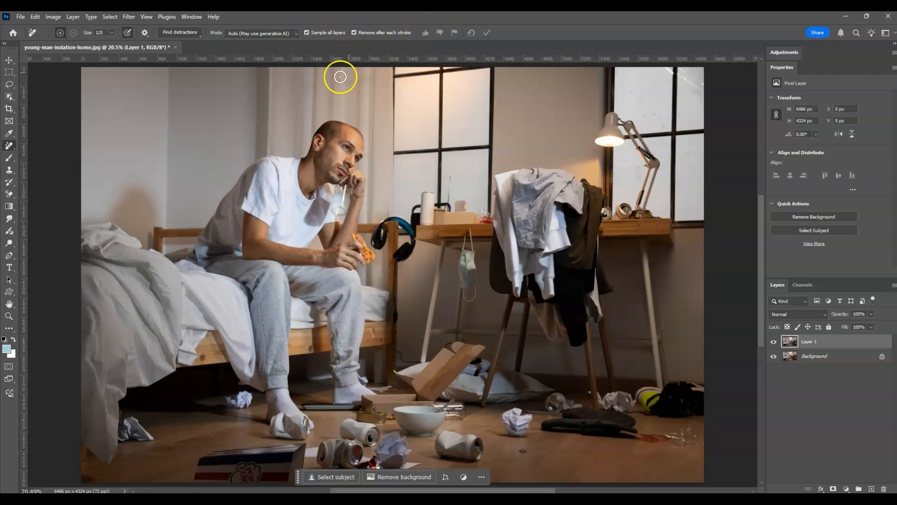
mouse_move(327, 131)
left_mouse_down()
mouse_move(333, 145)
mouse_move(336, 138)
left_mouse_up()
key("bracketright")
key("bracketright")
key("bracketright")
key("bracketright")
left_click(516, 423)
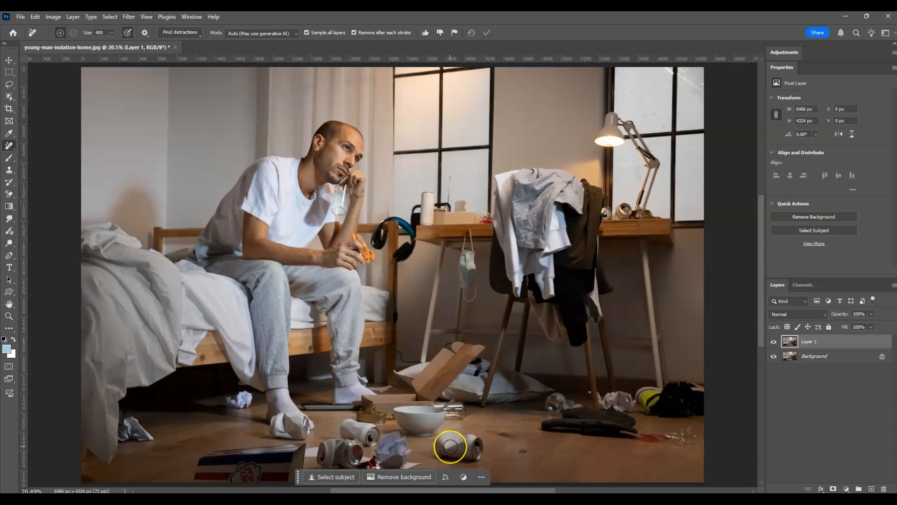
Step: Paint over the cans and crumpled paper at the front of the floor to remove them
left_click_drag(450, 446, 474, 447)
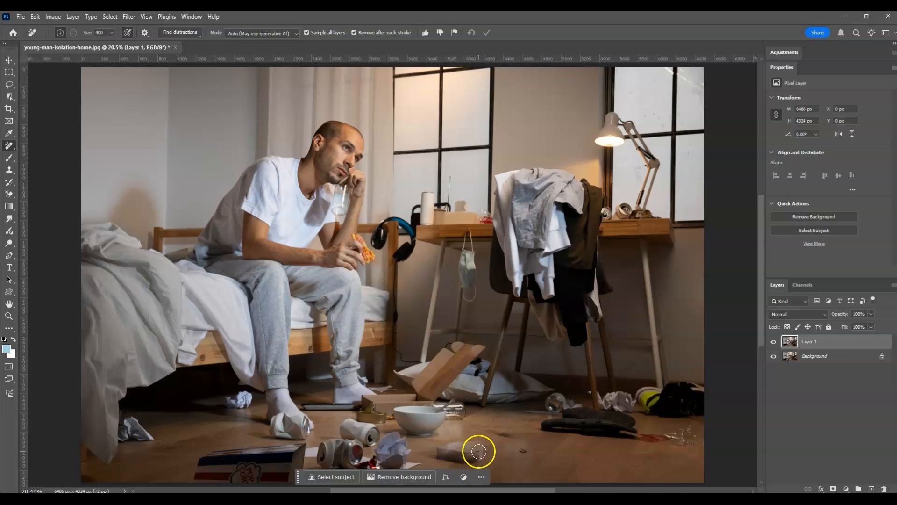
left_click_drag(447, 451, 475, 452)
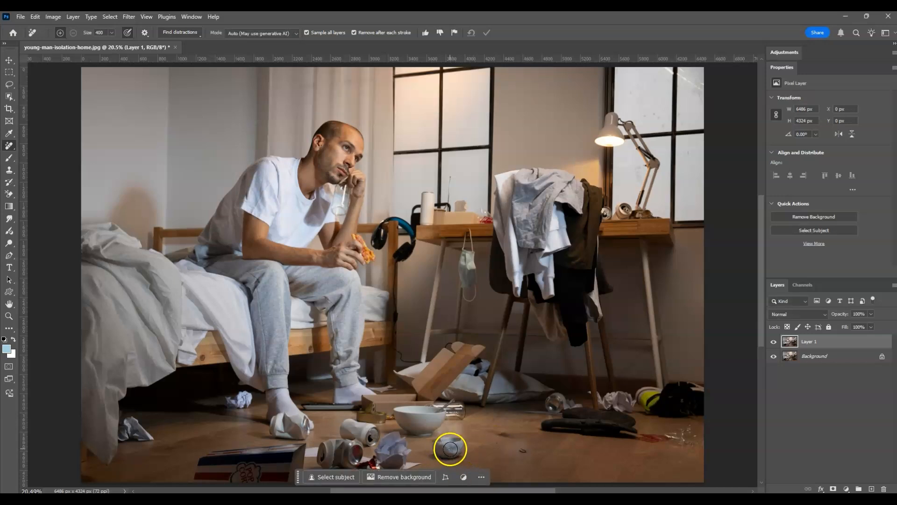
left_click_drag(444, 446, 449, 450)
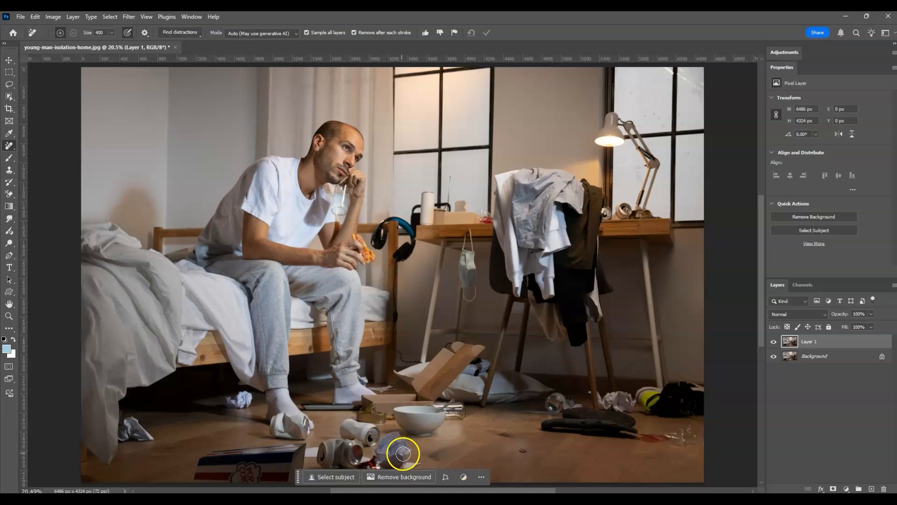
mouse_move(404, 454)
left_mouse_down()
mouse_move(343, 436)
mouse_move(334, 457)
mouse_move(405, 463)
mouse_move(365, 474)
mouse_move(343, 474)
mouse_move(324, 456)
mouse_move(388, 460)
left_mouse_up()
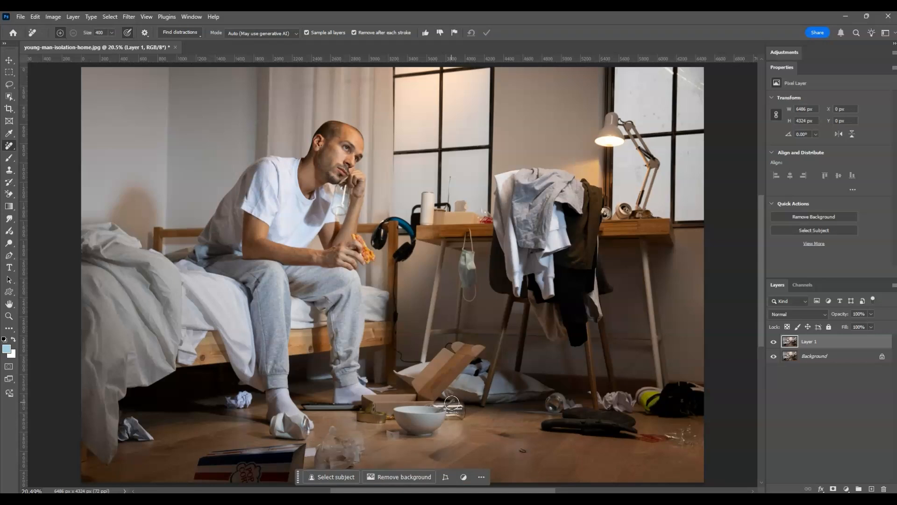
mouse_move(330, 451)
left_mouse_down()
mouse_move(336, 443)
mouse_move(356, 451)
mouse_move(327, 458)
left_mouse_up()
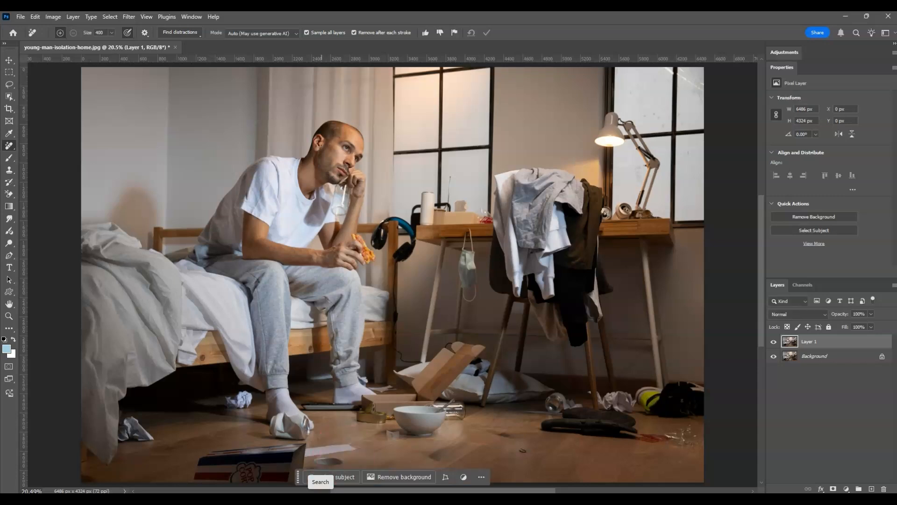
Step: Remove the box at the bottom edge and the crumpled papers and can on the floor beside the bed
mouse_move(327, 456)
left_mouse_down()
mouse_move(341, 458)
mouse_move(291, 471)
mouse_move(199, 467)
left_mouse_up()
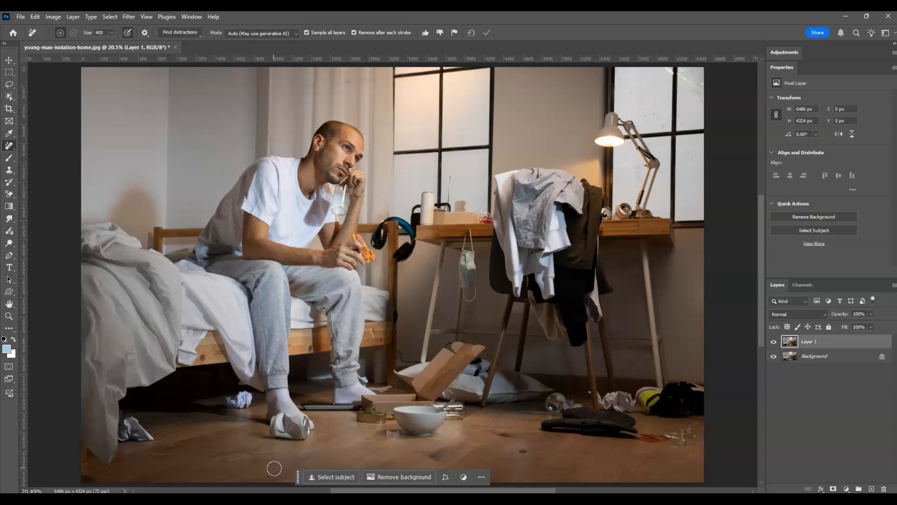
left_click(236, 404)
left_click(140, 430)
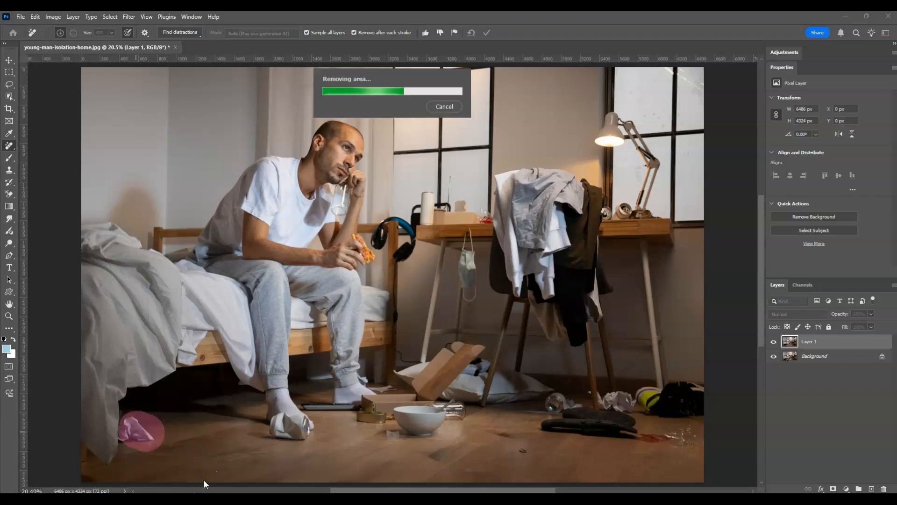
left_click(289, 427)
Step: Paint over the cardboard box, bowl and small items near the man's feet to remove them
mouse_move(400, 426)
left_mouse_down()
mouse_move(448, 414)
mouse_move(371, 421)
mouse_move(425, 405)
mouse_move(474, 348)
left_mouse_up()
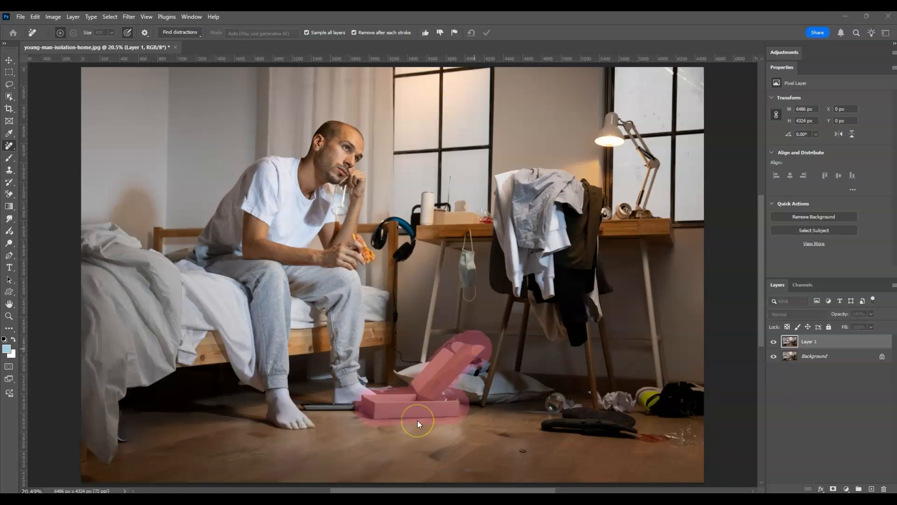
left_click_drag(379, 409, 443, 411)
left_click_drag(378, 406, 396, 403)
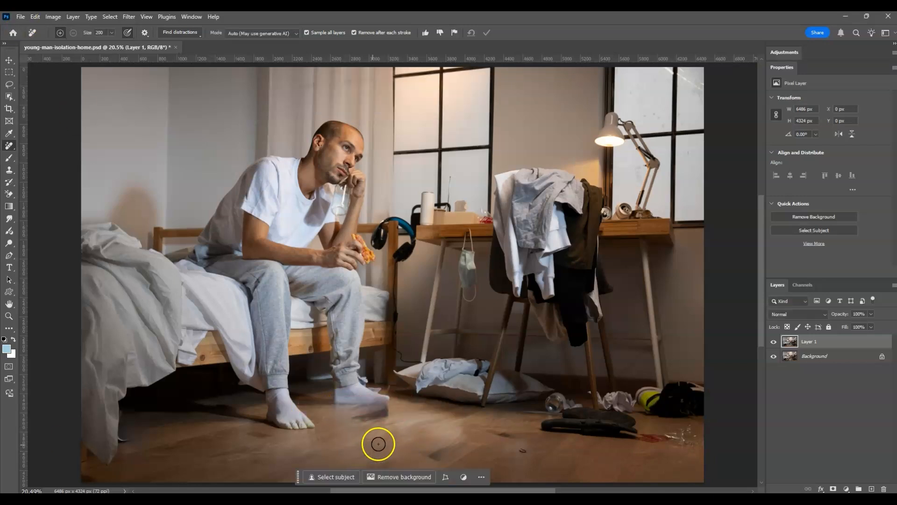
Step: Remove the slippers, can, bag and remaining clutter from the floor on the right side of the room
left_click_drag(542, 423, 696, 432)
left_click_drag(530, 409, 577, 410)
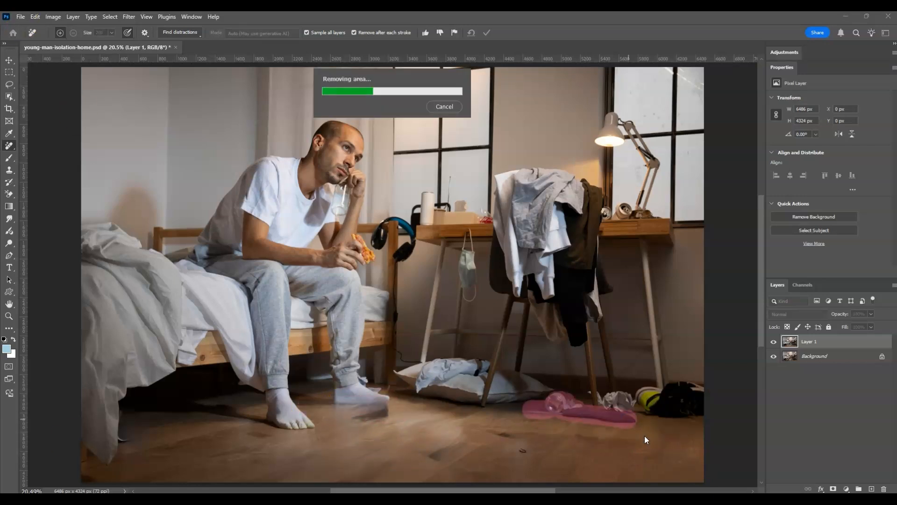
left_click_drag(334, 405, 387, 412)
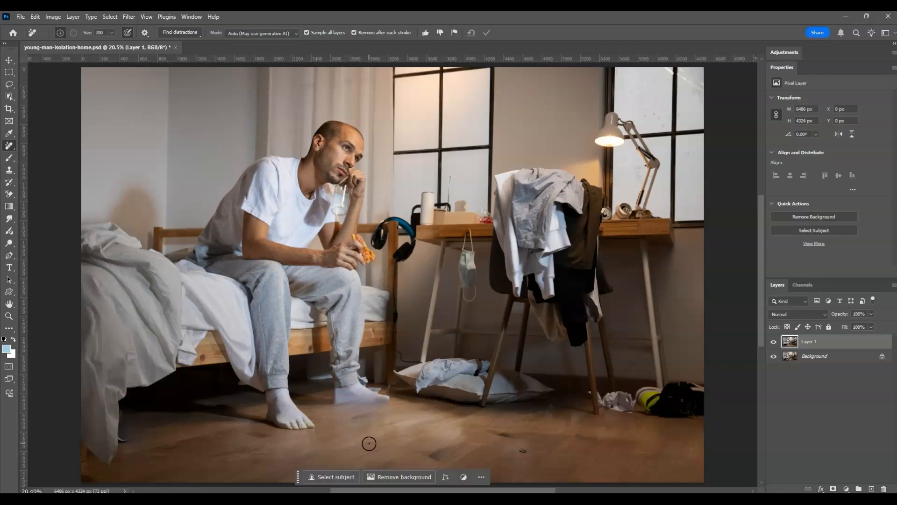
left_click_drag(647, 400, 690, 399)
left_click_drag(594, 400, 628, 414)
left_click(519, 457)
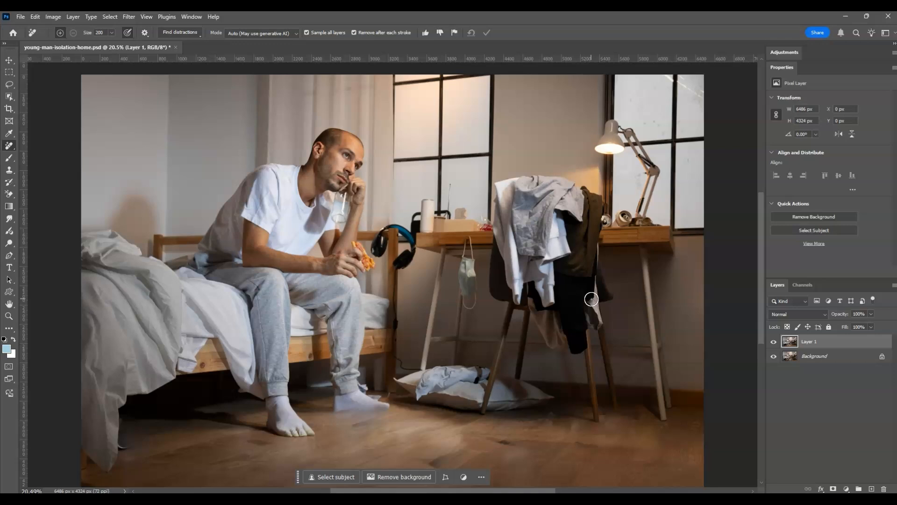
Step: Lasso the pillow and clothes under the desk and fill the selection with Generative Fill, leaving the prompt empty
key("l")
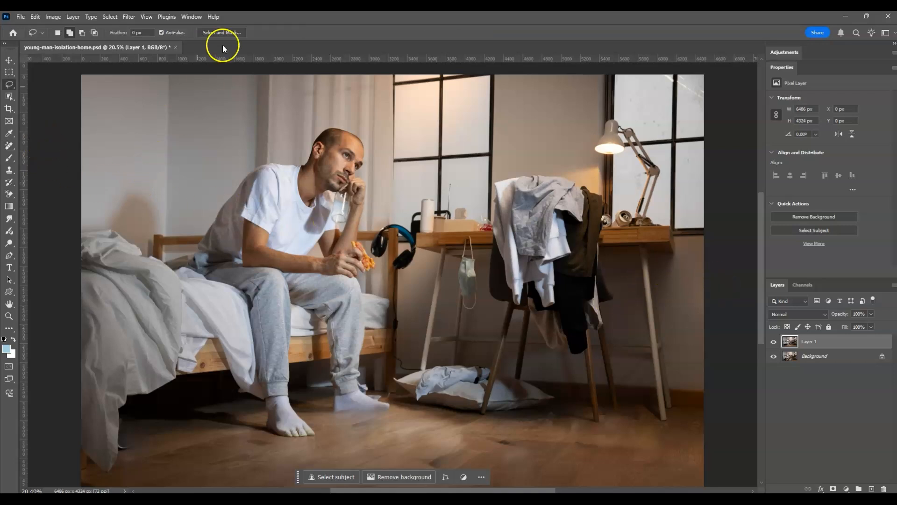
left_click(69, 34)
left_click_drag(392, 374, 407, 368)
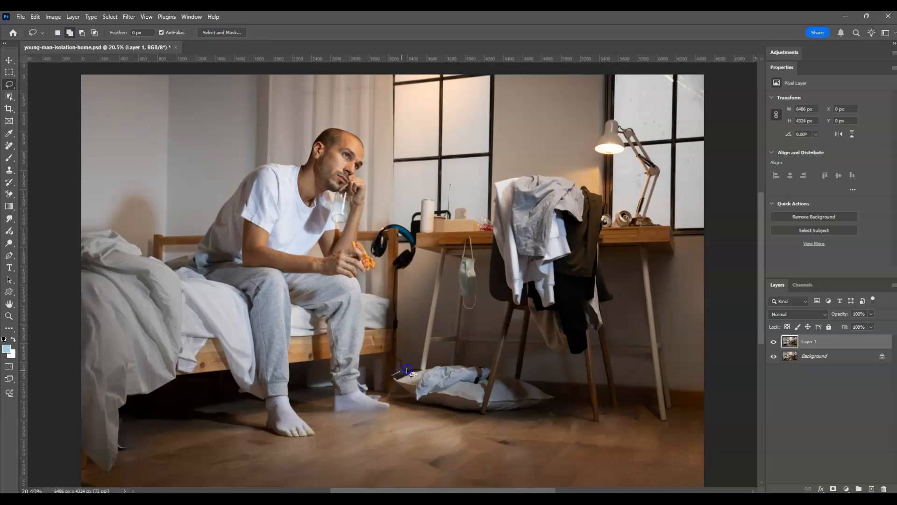
mouse_move(567, 389)
left_mouse_down()
mouse_move(464, 427)
mouse_move(412, 412)
mouse_move(394, 377)
left_mouse_up()
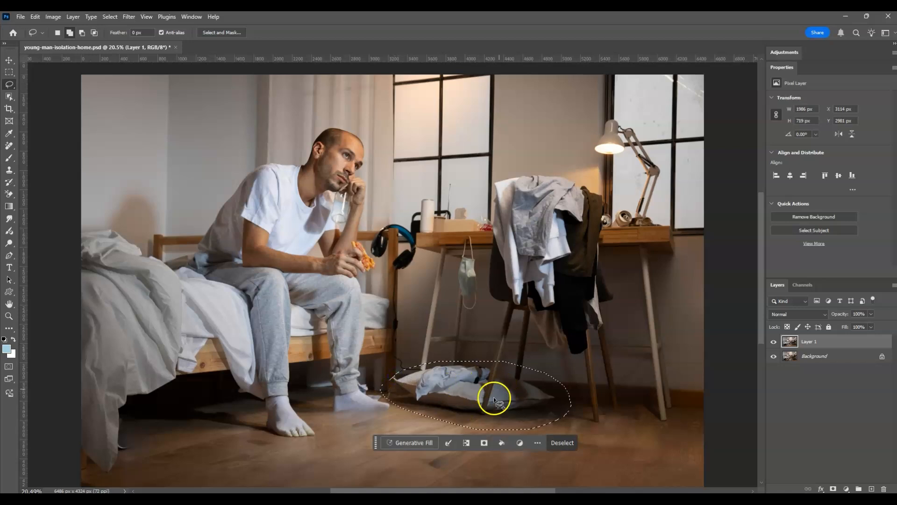
left_click(425, 444)
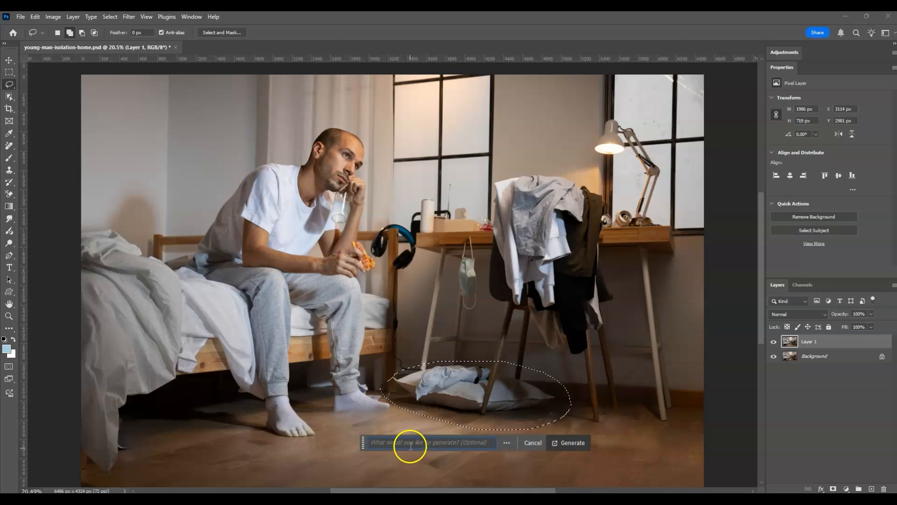
left_click(567, 446)
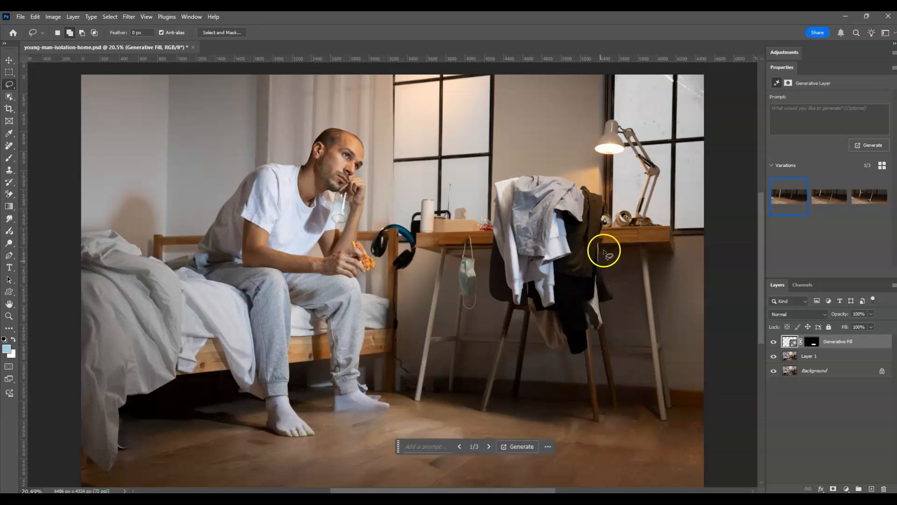
Step: Lasso the chair piled with clothes and run Generative Fill on it without a prompt
left_click_drag(606, 221, 601, 265)
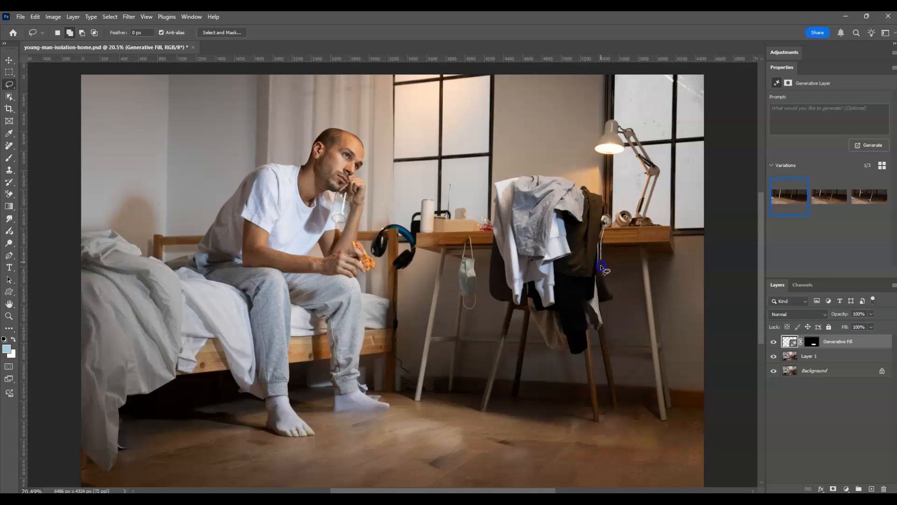
mouse_move(590, 335)
left_mouse_down()
mouse_move(562, 355)
mouse_move(503, 287)
mouse_move(489, 234)
mouse_move(495, 185)
mouse_move(575, 176)
mouse_move(605, 220)
left_mouse_up()
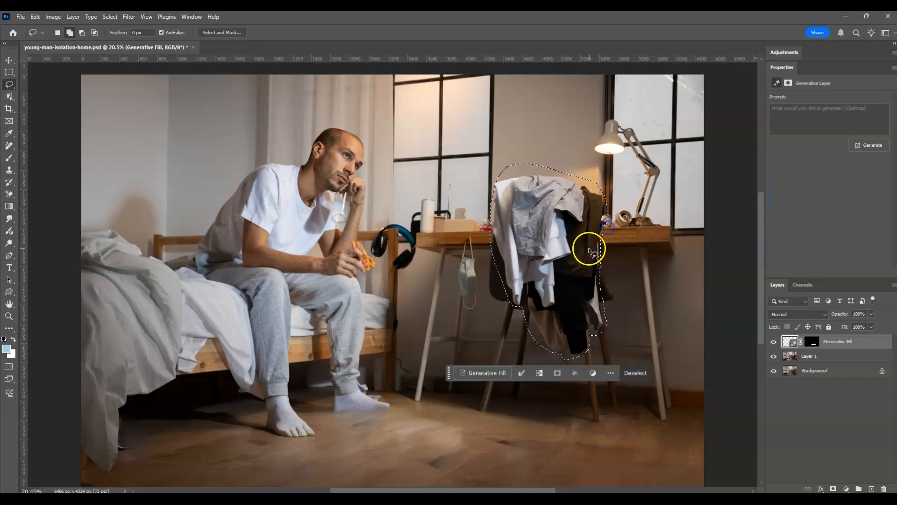
left_click(497, 379)
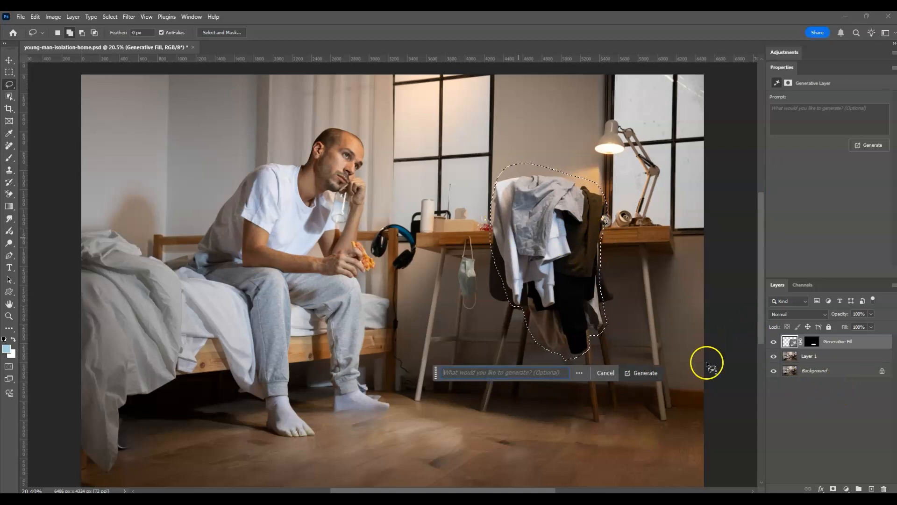
left_click(827, 401)
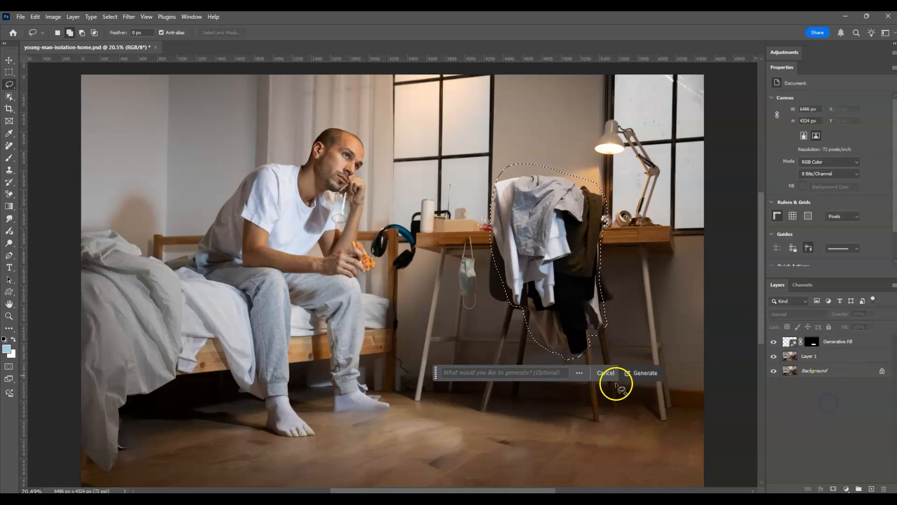
left_click(652, 376)
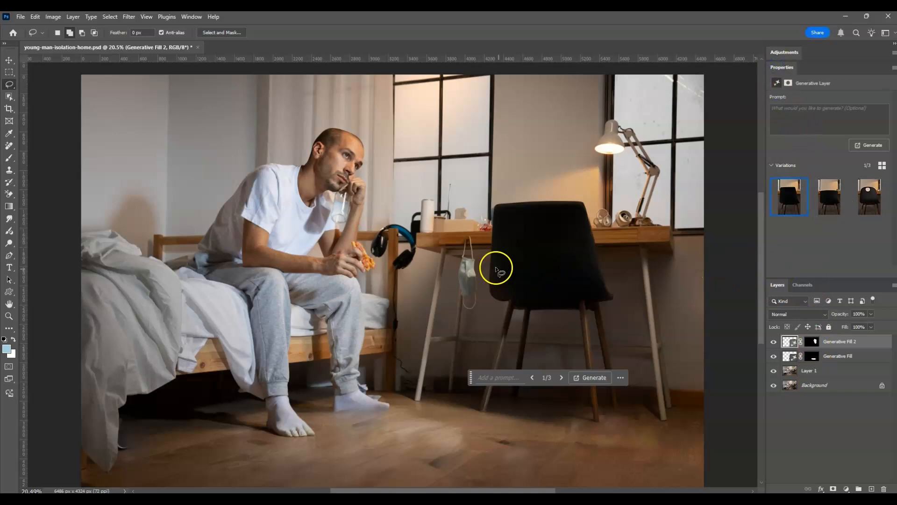
Step: Compare the three generated chair variations and keep the first one
left_click(821, 204)
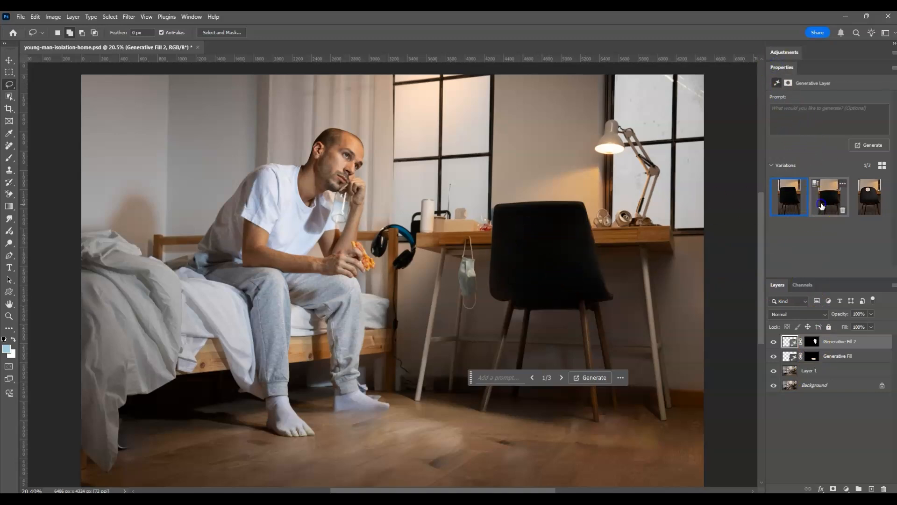
left_click(866, 204)
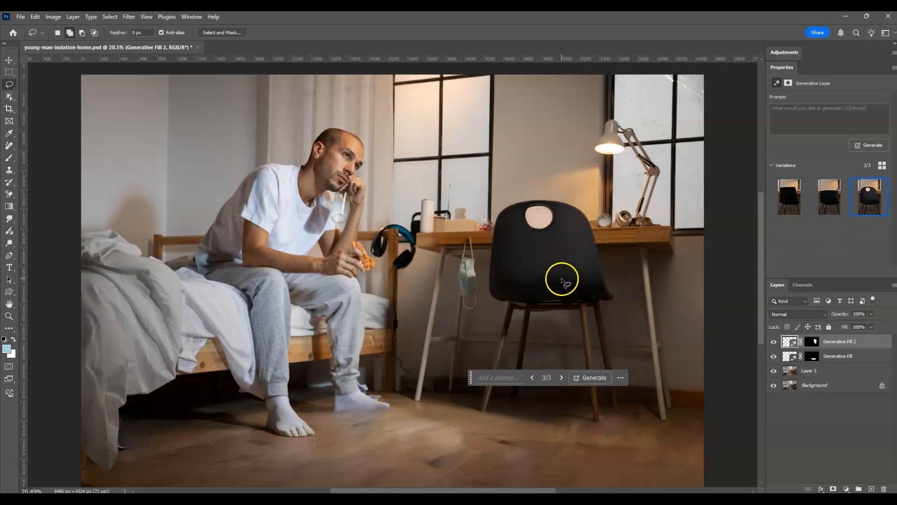
left_click(838, 207)
left_click(798, 206)
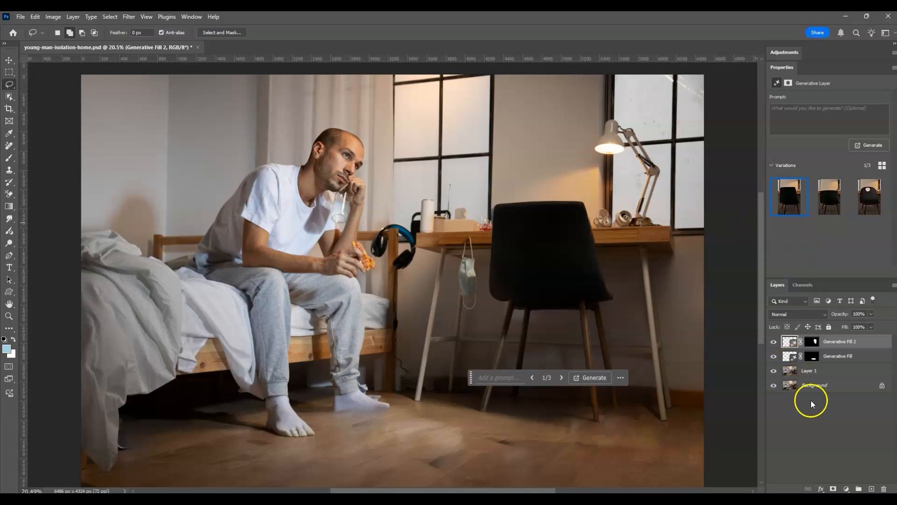
Step: Lasso the smudged floor area by the man's right foot, run Generative Fill, and choose the second variation
left_click(828, 421)
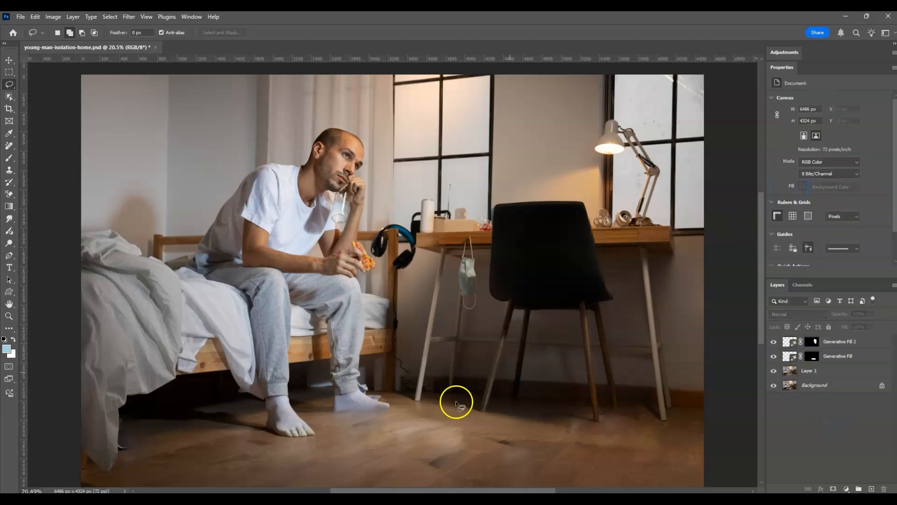
mouse_move(331, 410)
left_mouse_down()
mouse_move(404, 411)
mouse_move(324, 413)
left_mouse_up()
left_click(300, 436)
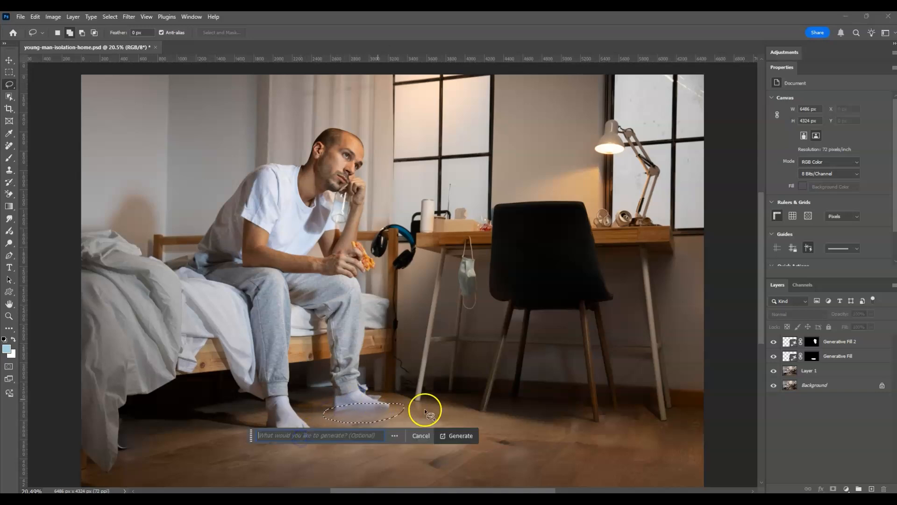
left_click(469, 441)
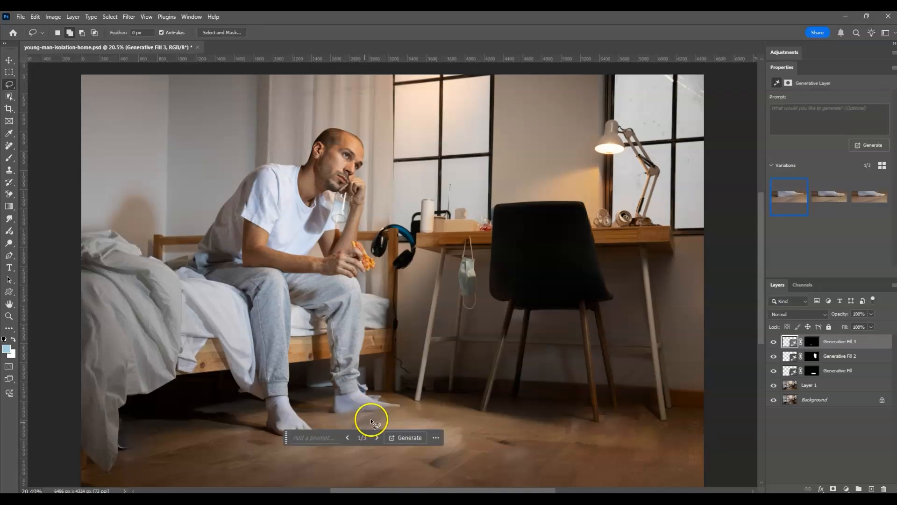
left_click(829, 198)
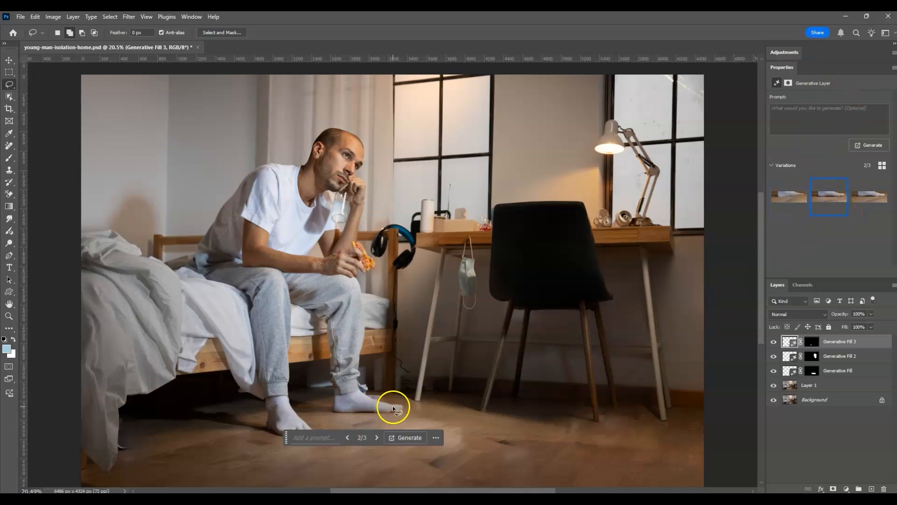
Step: Choose the third variation for the floor patch and inspect each Generative Fill layer in turn
left_click(870, 196)
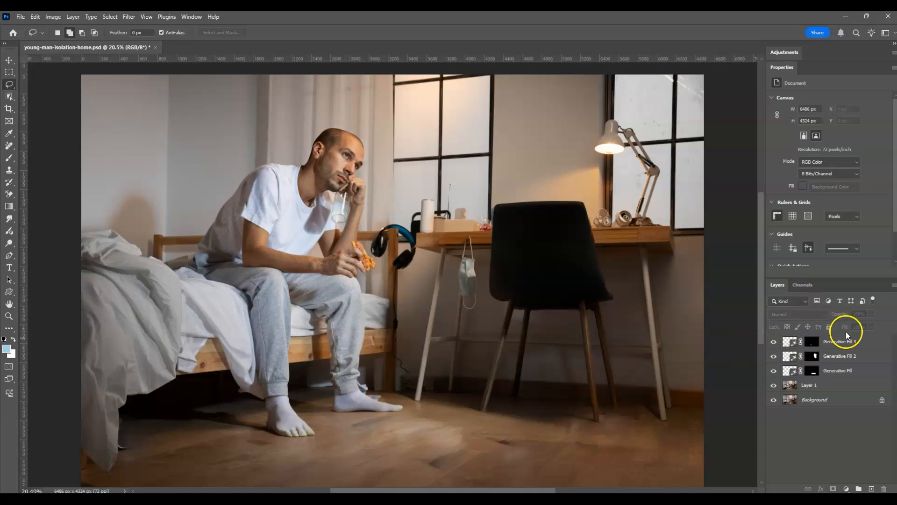
left_click(849, 355)
left_click(847, 369)
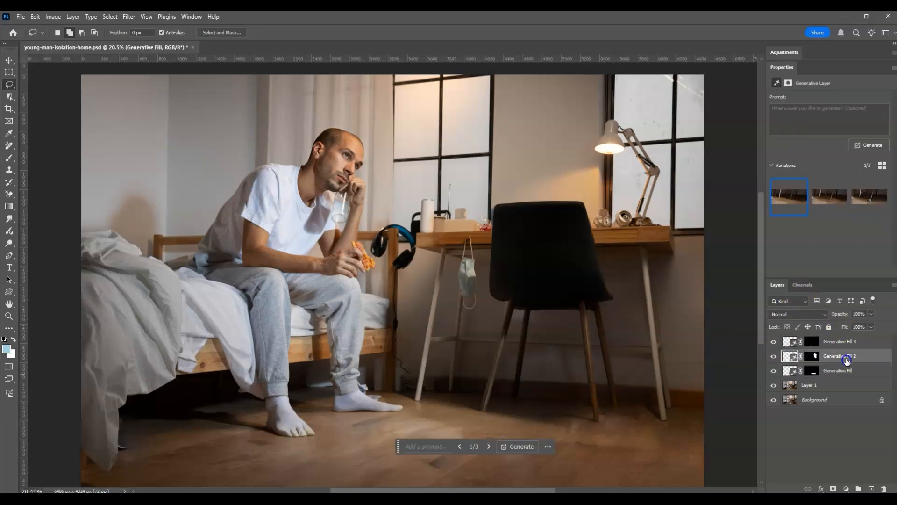
left_click(847, 347)
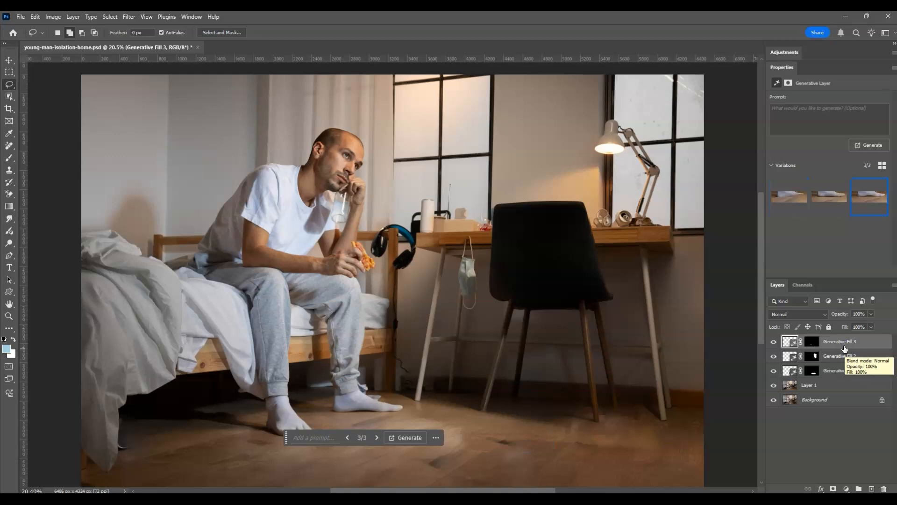
left_click(843, 385)
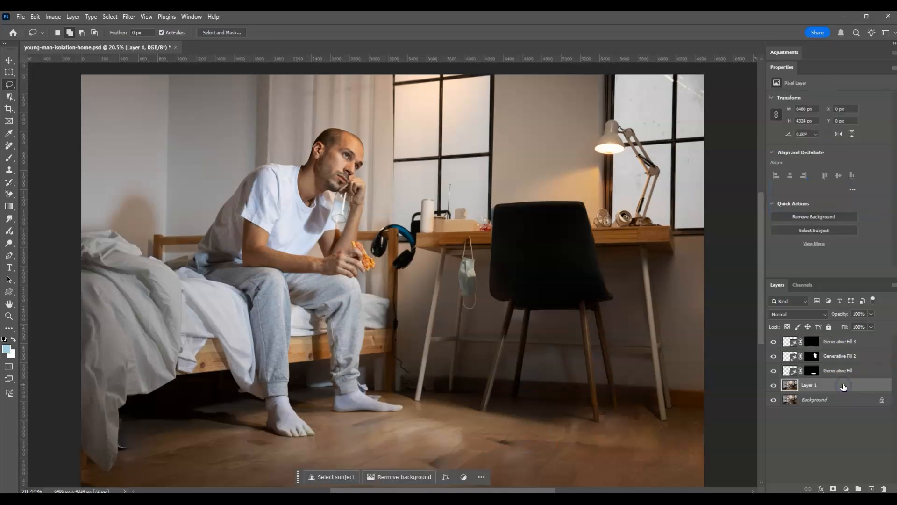
left_click(841, 346)
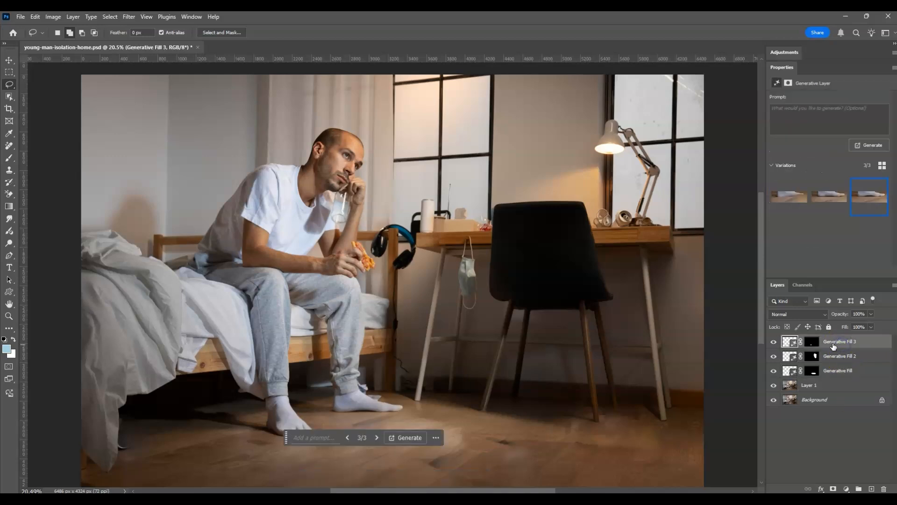
Step: Select the three Generative Fill layers together with Layer 1 and merge them into a single layer
left_click(836, 356, "shift")
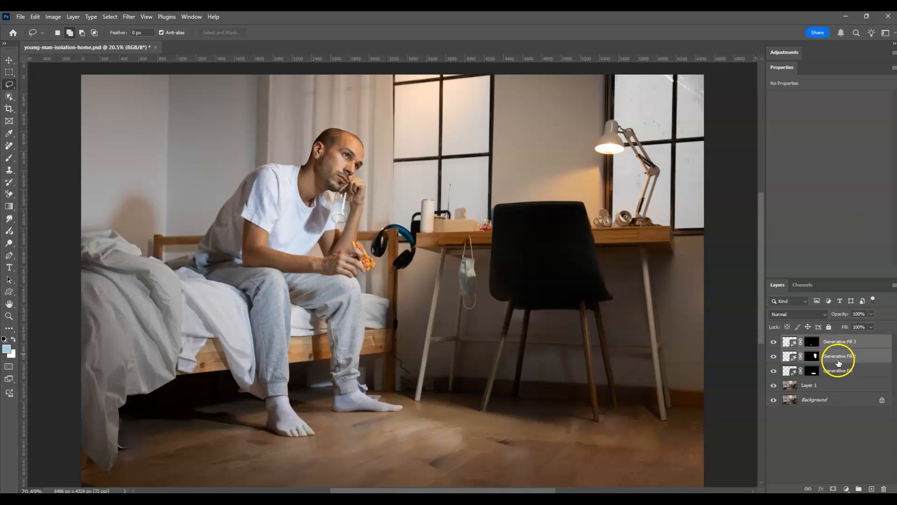
left_click(841, 371, "shift")
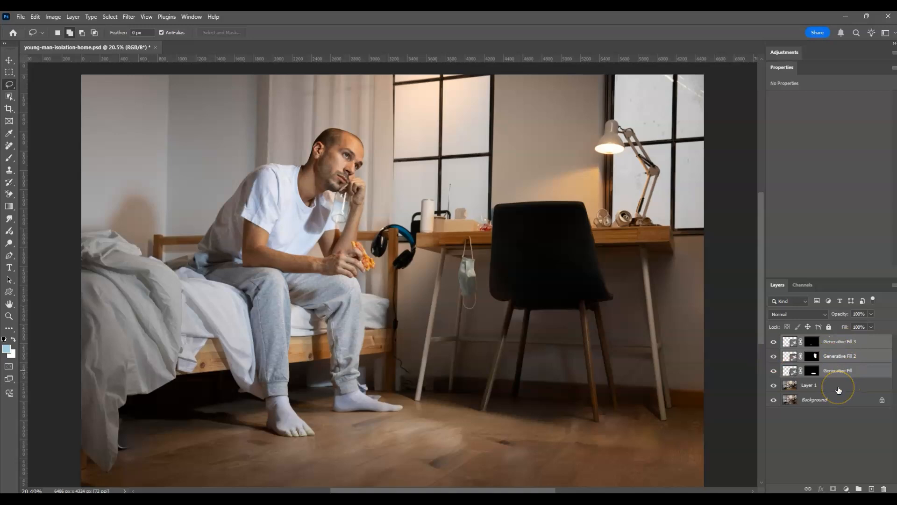
left_click(825, 390, "shift")
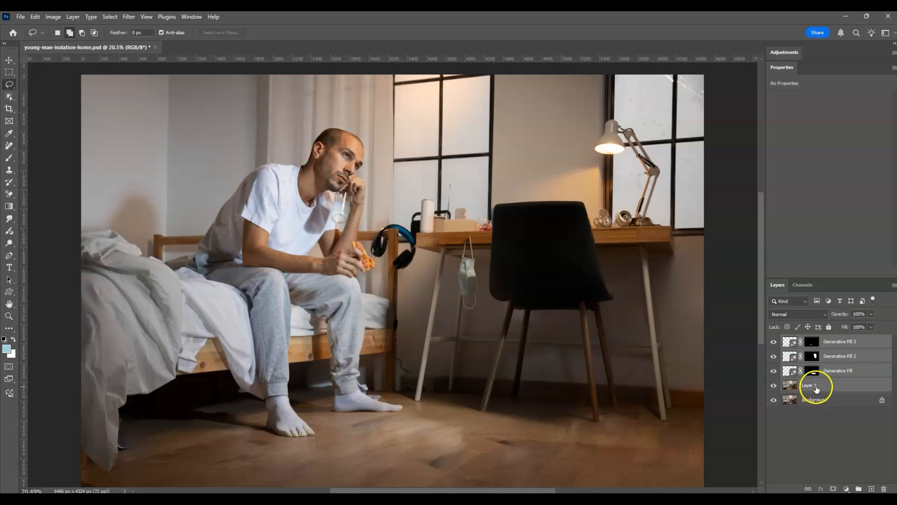
right_click(836, 389)
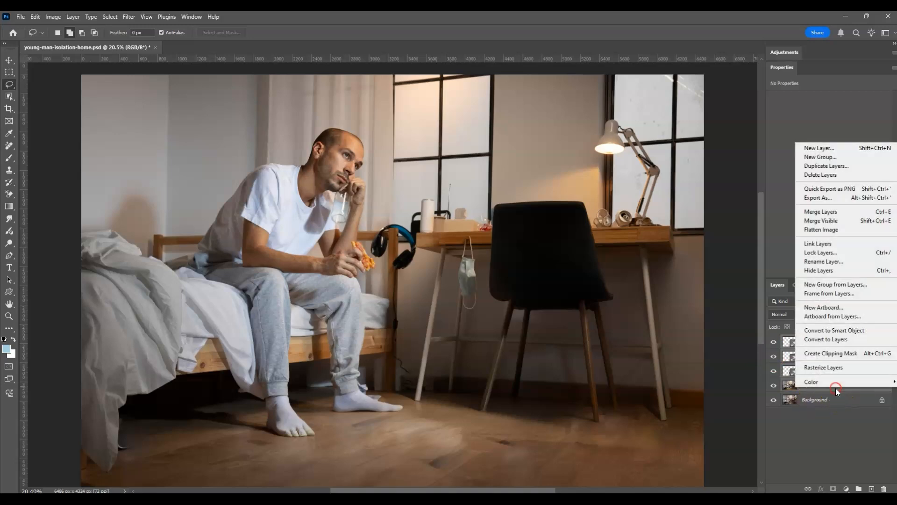
left_click(830, 220)
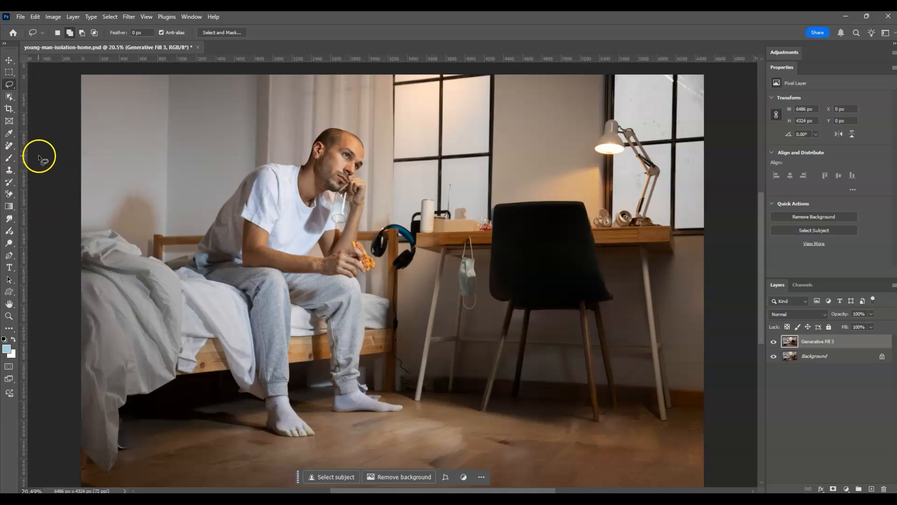
Step: With the Remove tool, brush away the items beside the lamp on the desk and the hanging mask
left_click(12, 150)
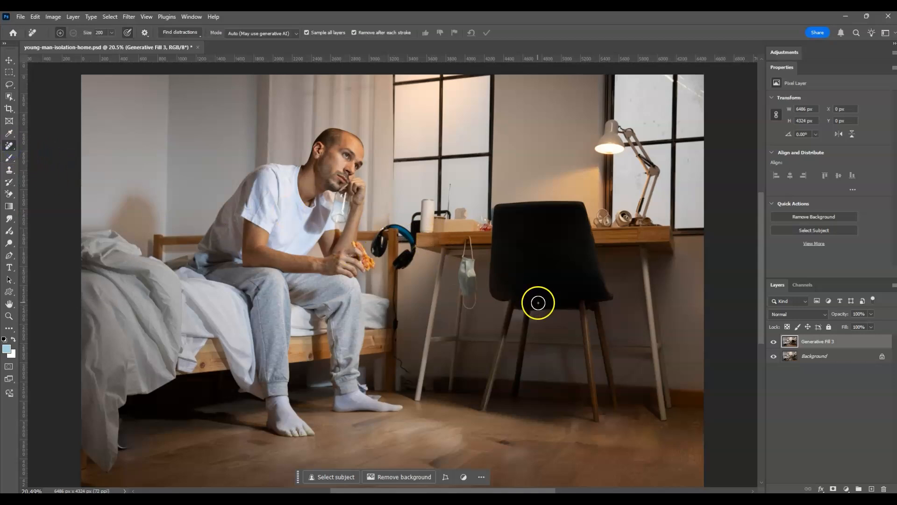
mouse_move(651, 226)
left_mouse_down()
mouse_move(595, 220)
mouse_move(626, 218)
left_mouse_up()
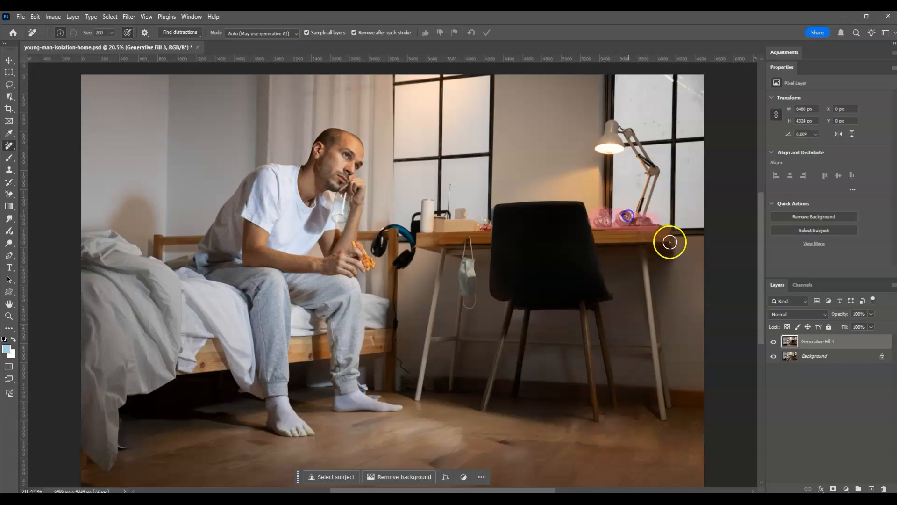
left_click_drag(464, 252, 467, 308)
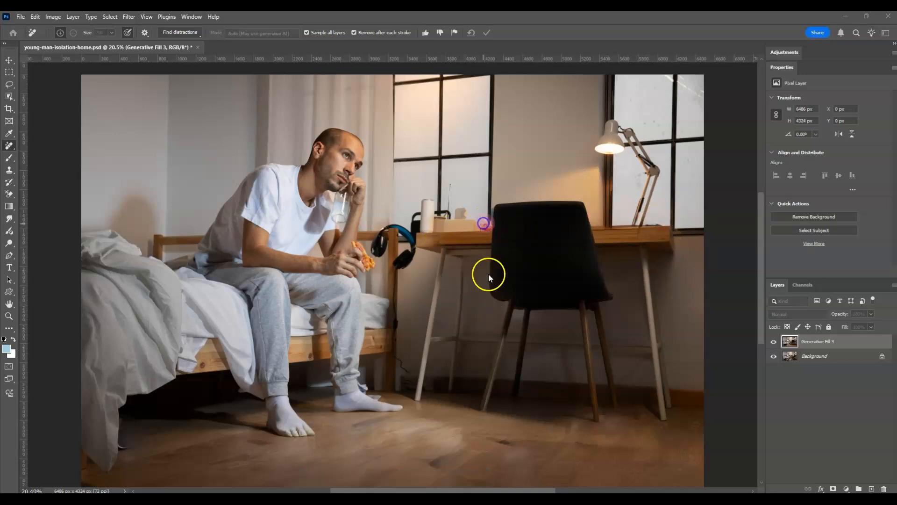
Step: Brush away the bottle at the desk's left end and the headphones hanging off its edge
left_click_drag(425, 230, 425, 201)
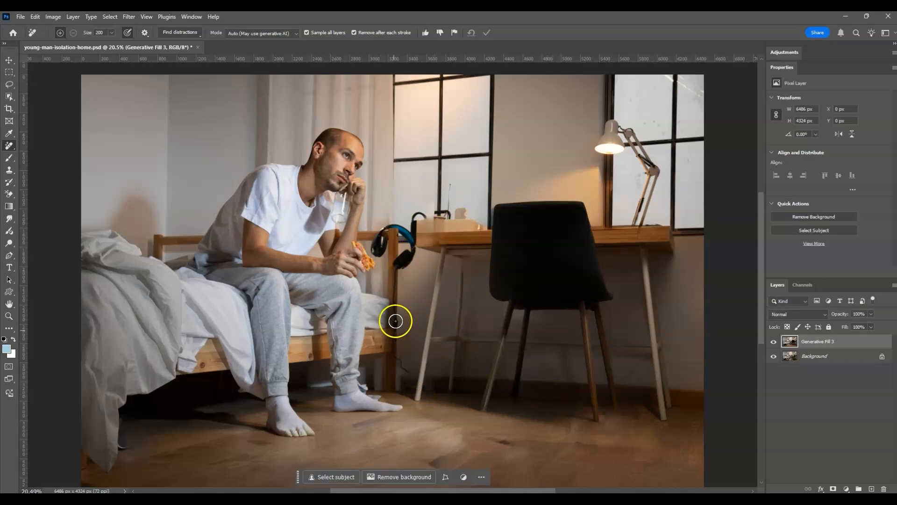
mouse_move(406, 256)
left_mouse_down()
mouse_move(401, 262)
mouse_move(396, 237)
left_mouse_up()
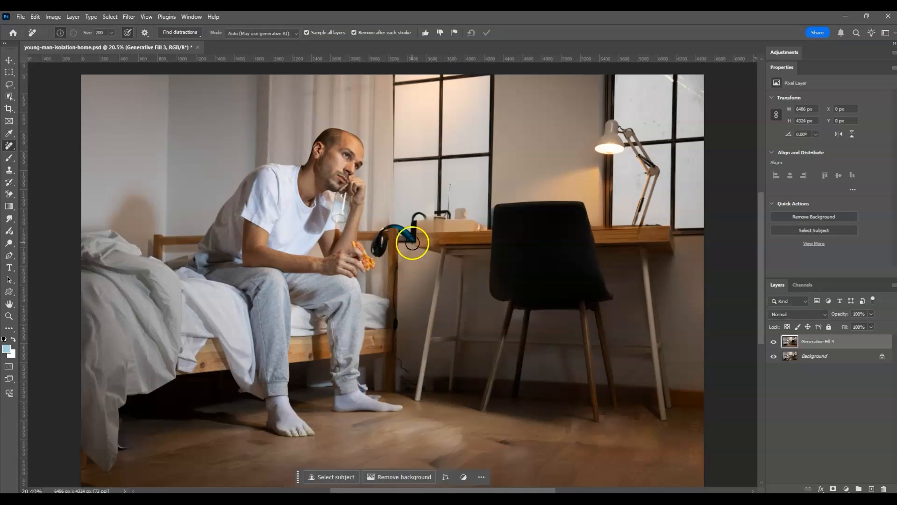
left_click(390, 230)
left_click(384, 234)
left_click_drag(377, 265, 381, 274)
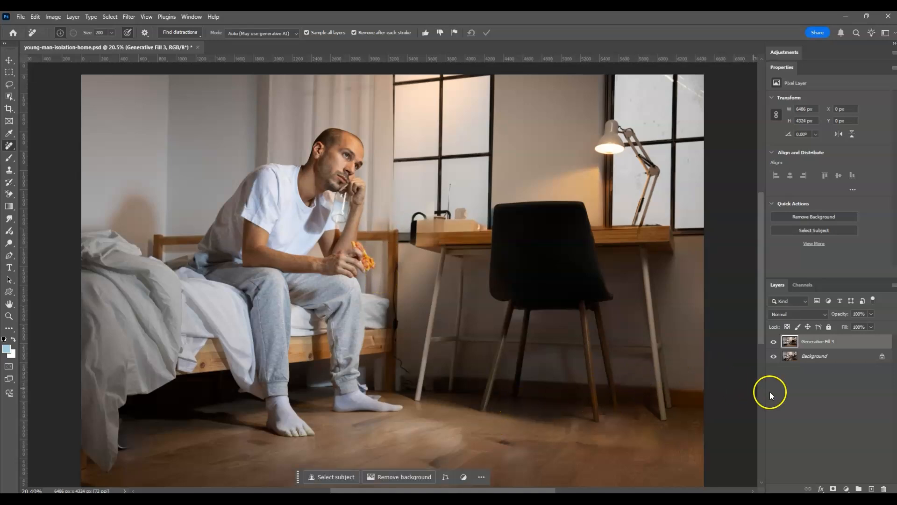
Step: Toggle the merged layer's visibility to compare the cleaned room with the original photo
left_click(774, 341)
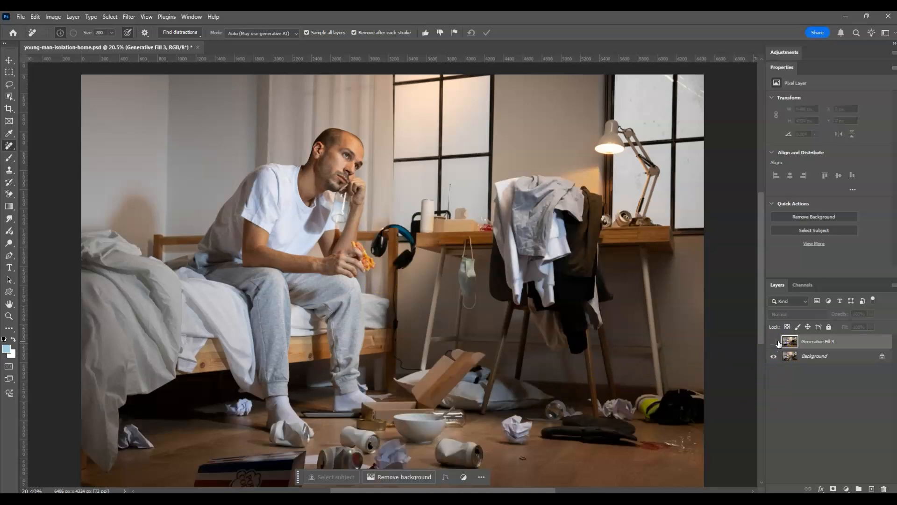
left_click(774, 342)
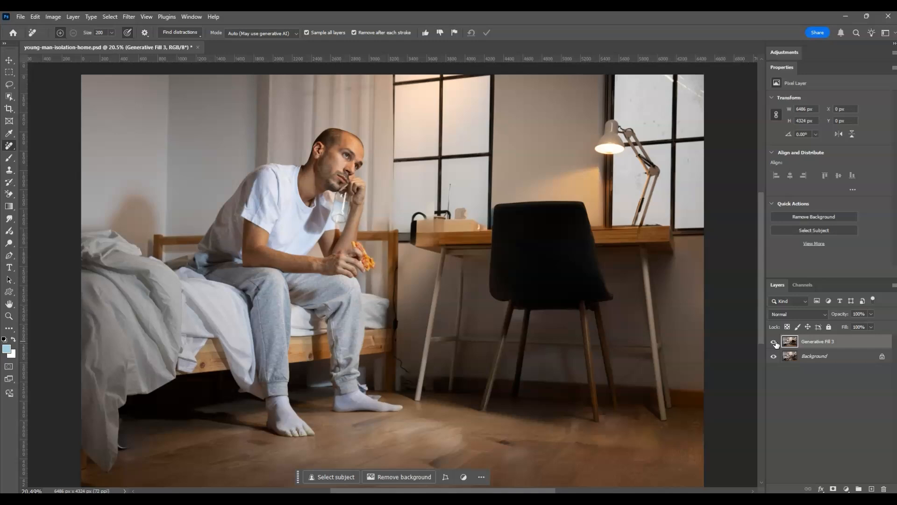